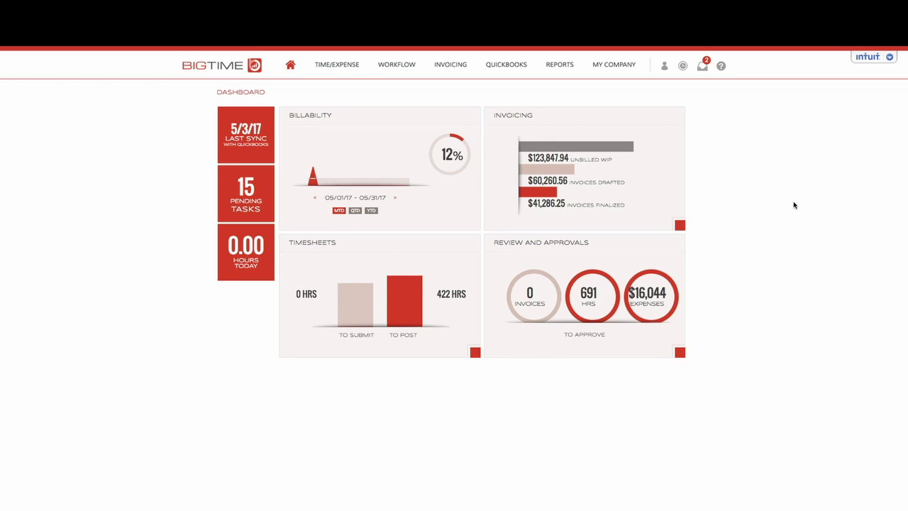
Open the billing rates of the Central Perk:Coffee Consulting project from the company's project list
click(613, 66)
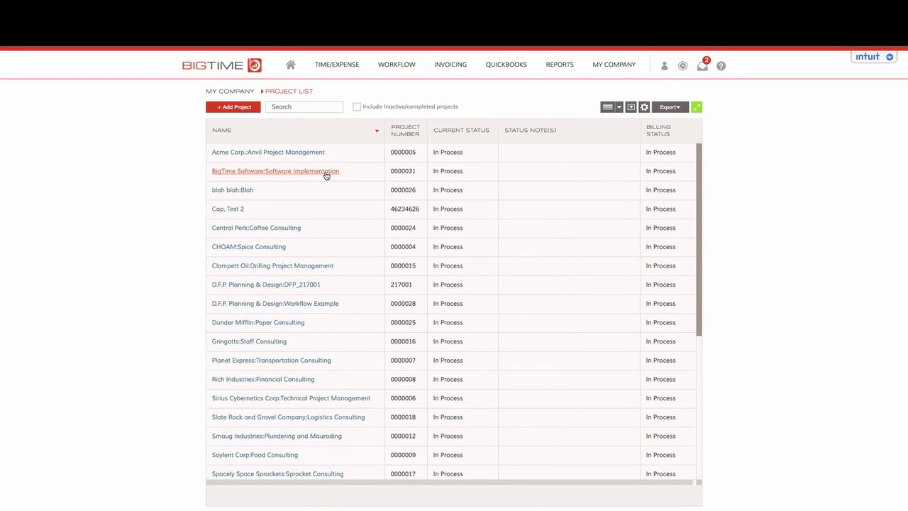
click(247, 231)
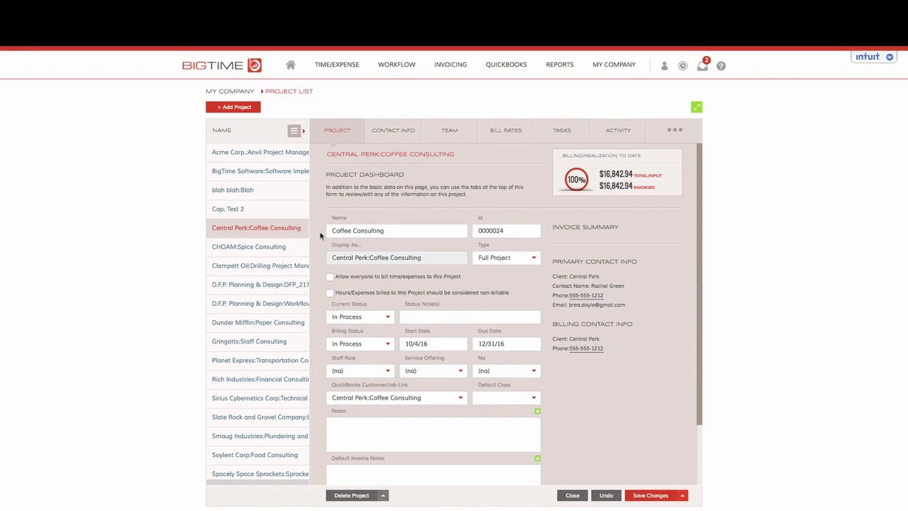
click(506, 132)
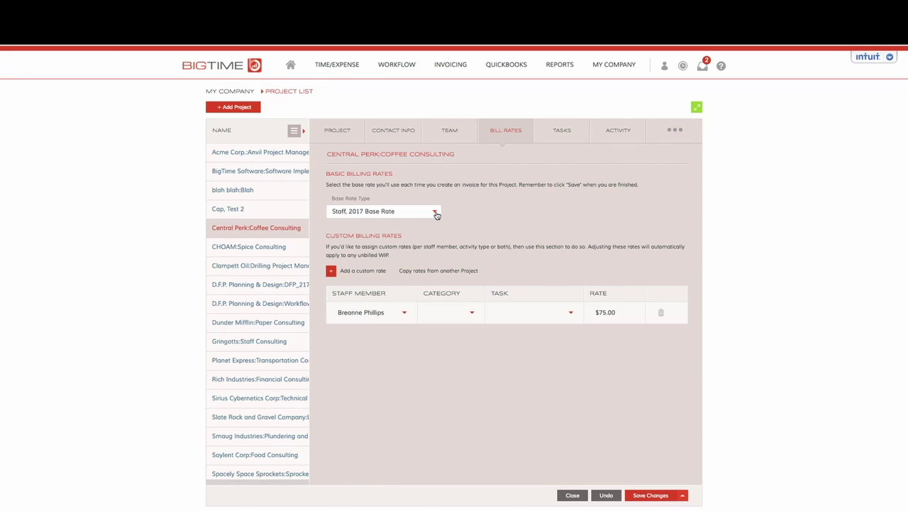
Set the project's base rate type to Project (flat) rate with a base rate of $125.00 and save the changes
click(436, 213)
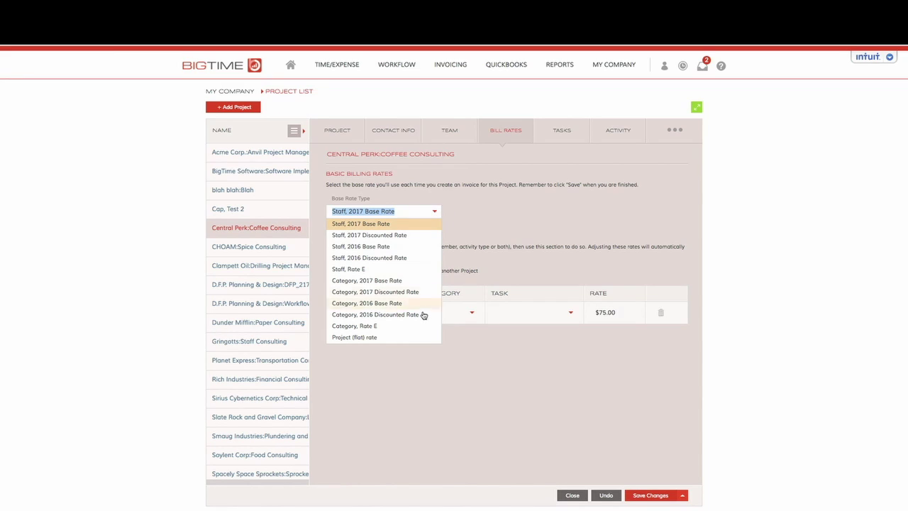
click(391, 339)
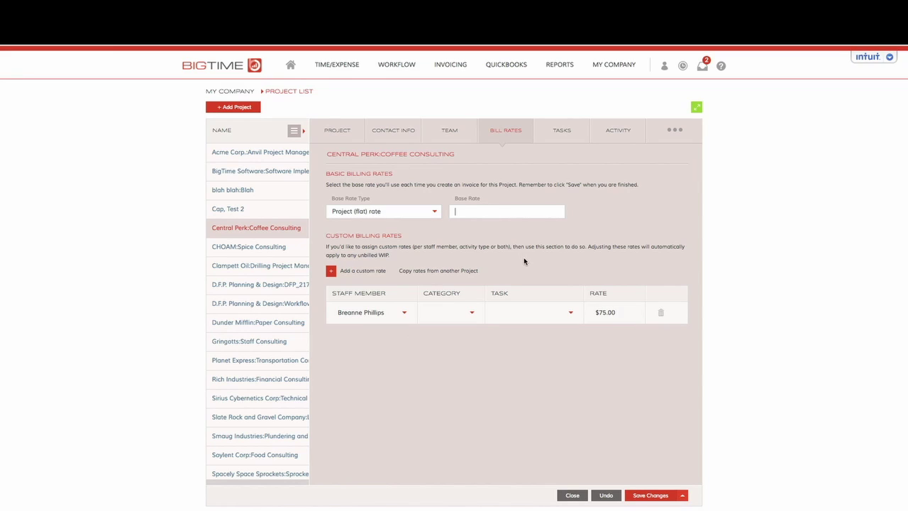
text(125.00)
click(622, 228)
click(658, 497)
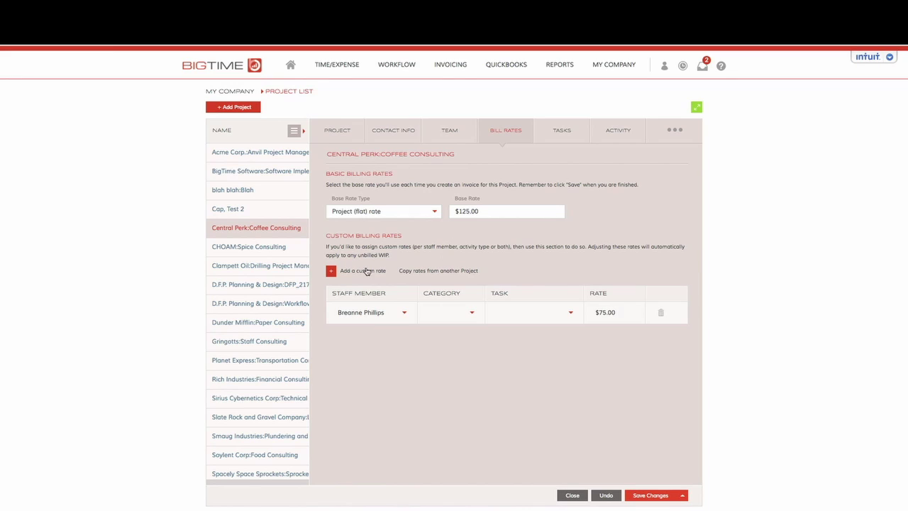
Add a custom billing rate of $50.00 for the Bookkeeping category
click(332, 272)
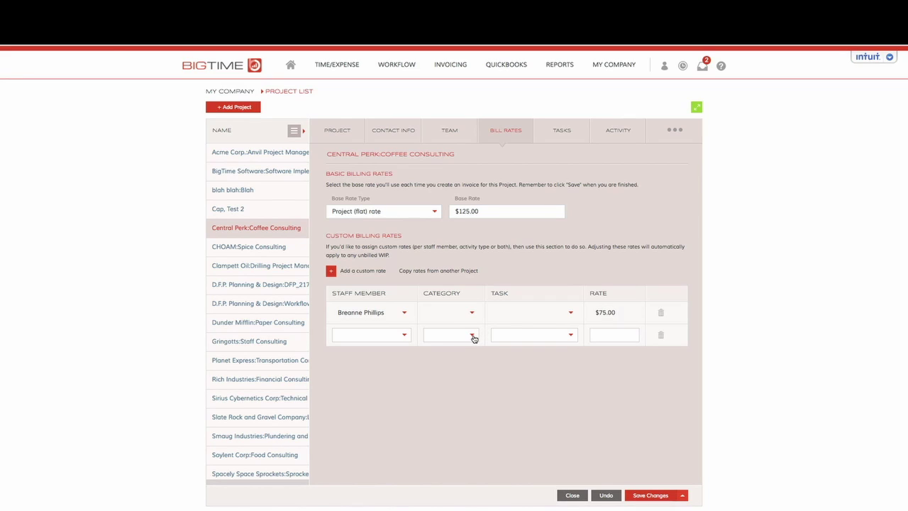
click(473, 337)
click(466, 348)
click(609, 337)
text(50.00)
click(655, 420)
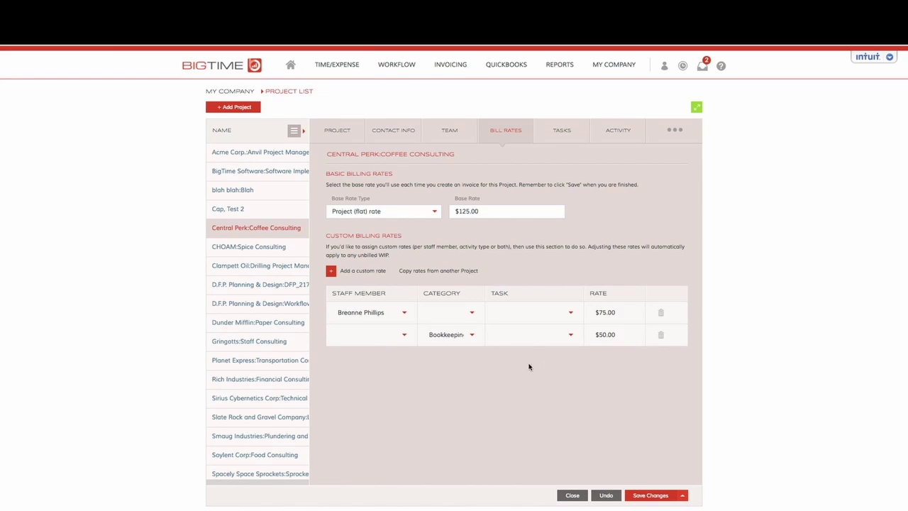
Add a custom billing rate of $150.00 for the Consulting task and save the project's rates
click(357, 272)
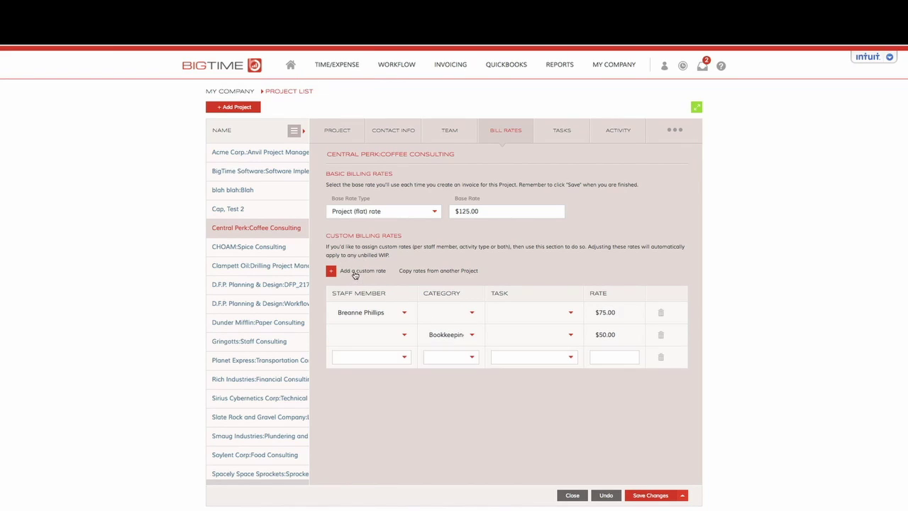
click(570, 358)
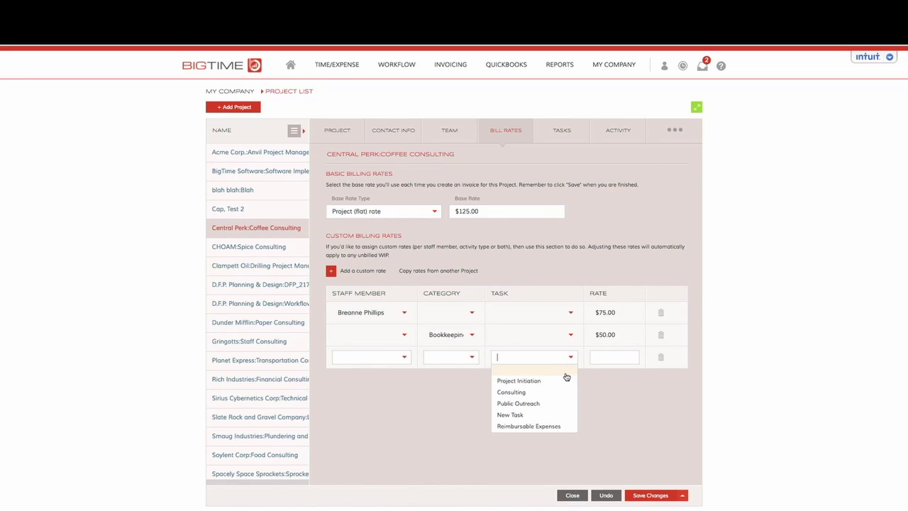
click(527, 393)
text(150)
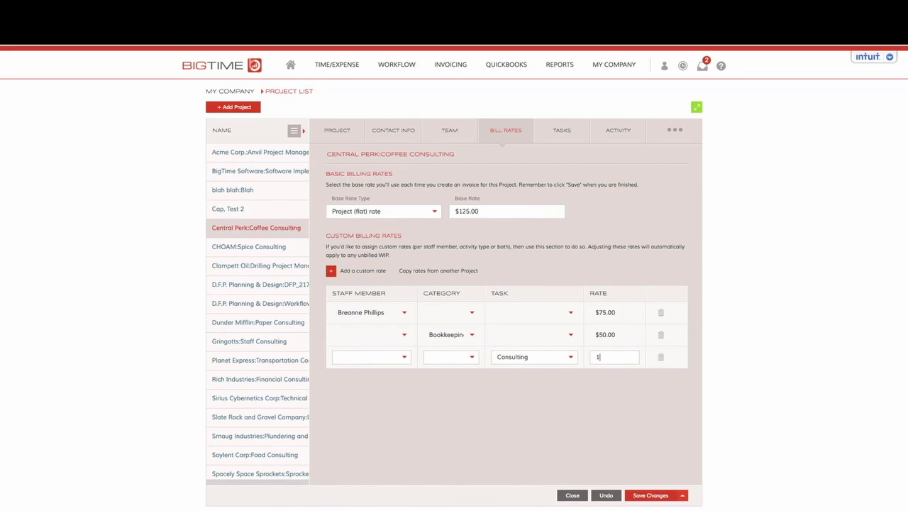
click(628, 419)
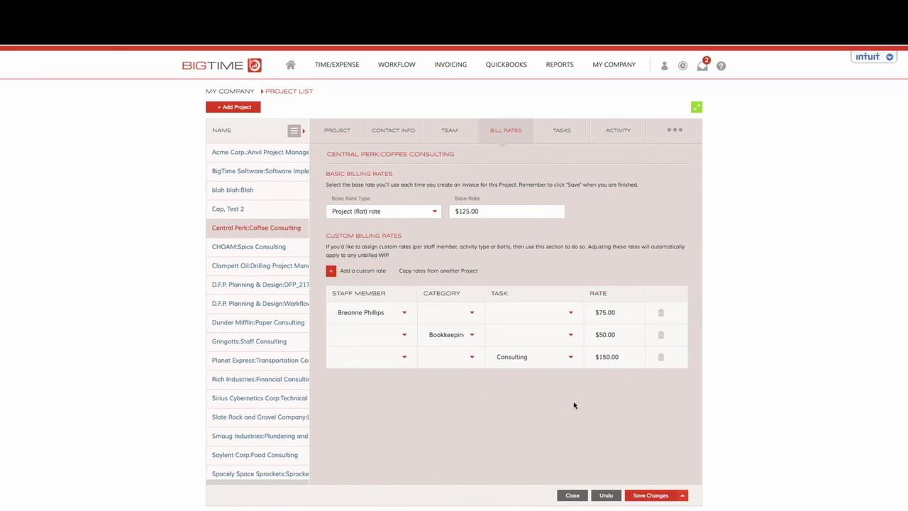
click(403, 358)
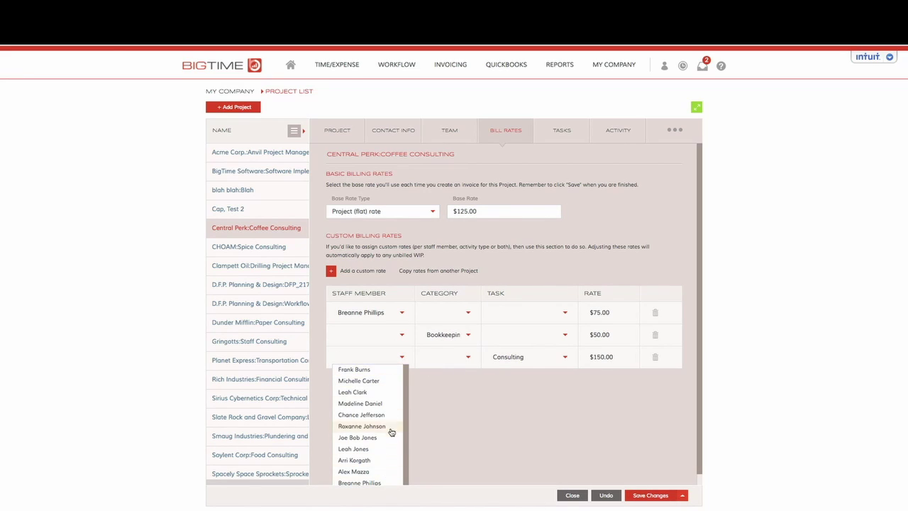
click(467, 396)
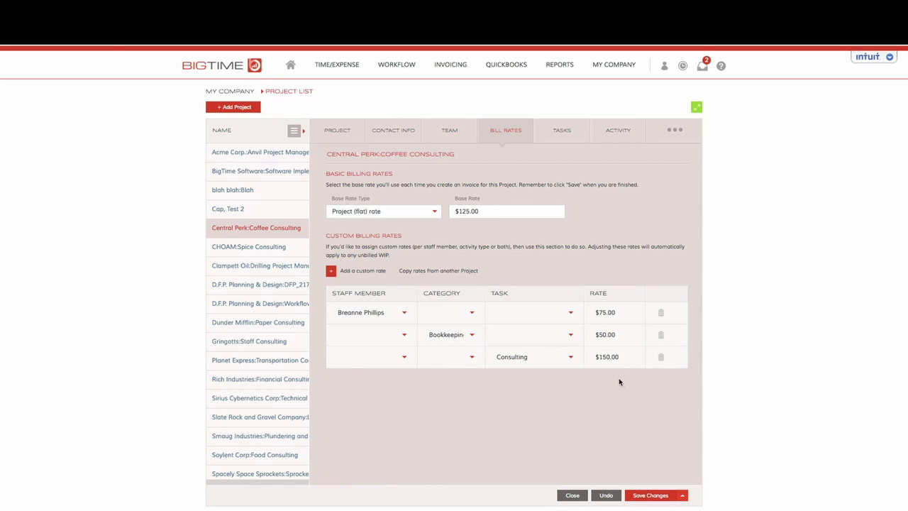
click(654, 495)
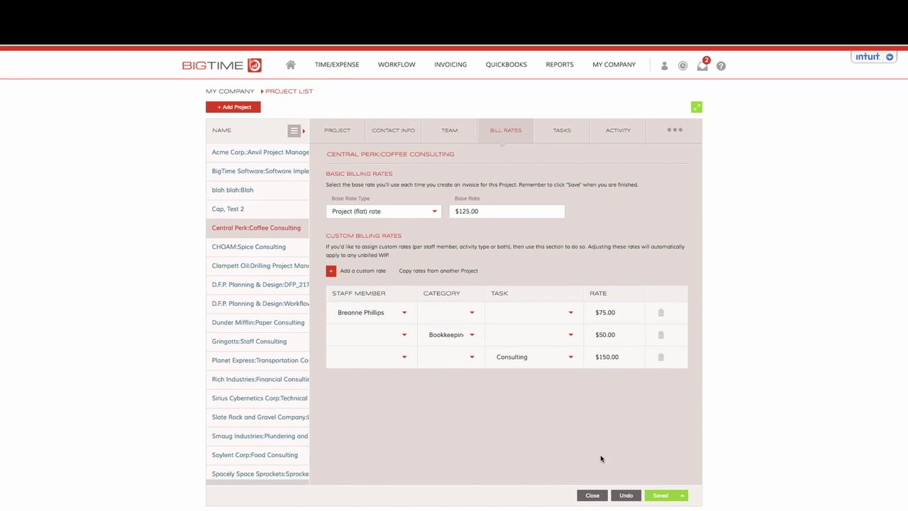
Add a custom billing rate of $200.00 for a specific staff member on the Consulting task and save the changes
click(365, 271)
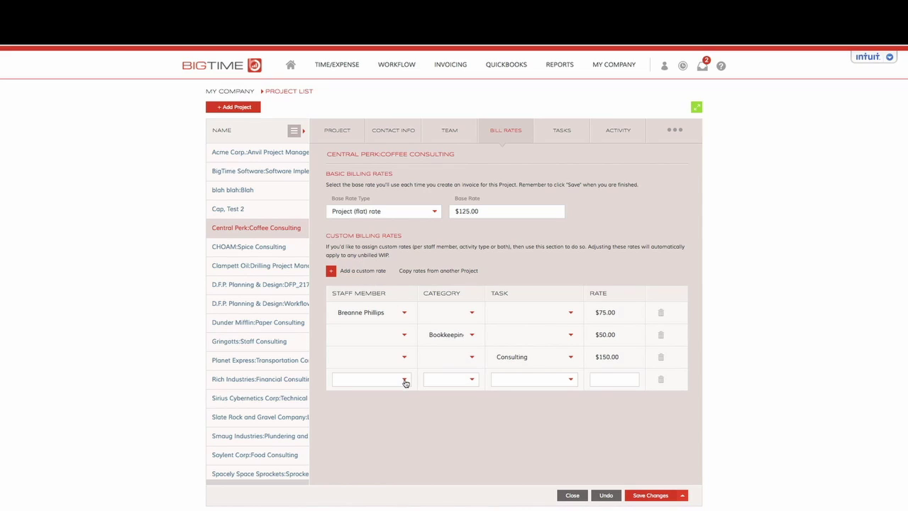
click(402, 379)
click(367, 391)
click(501, 379)
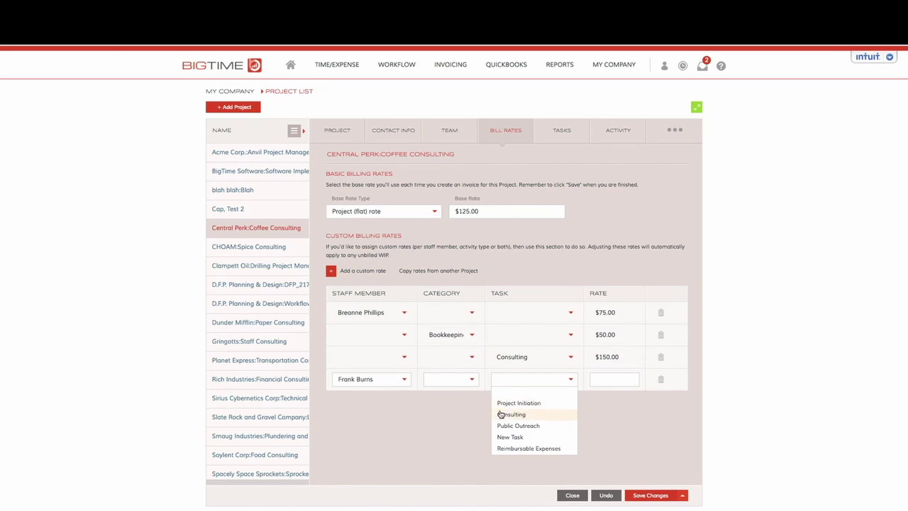
click(519, 418)
text(200)
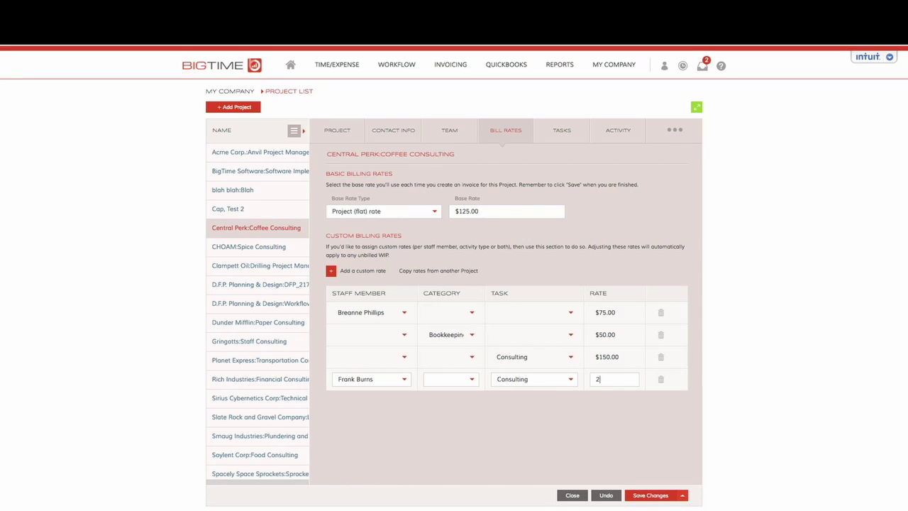
click(610, 426)
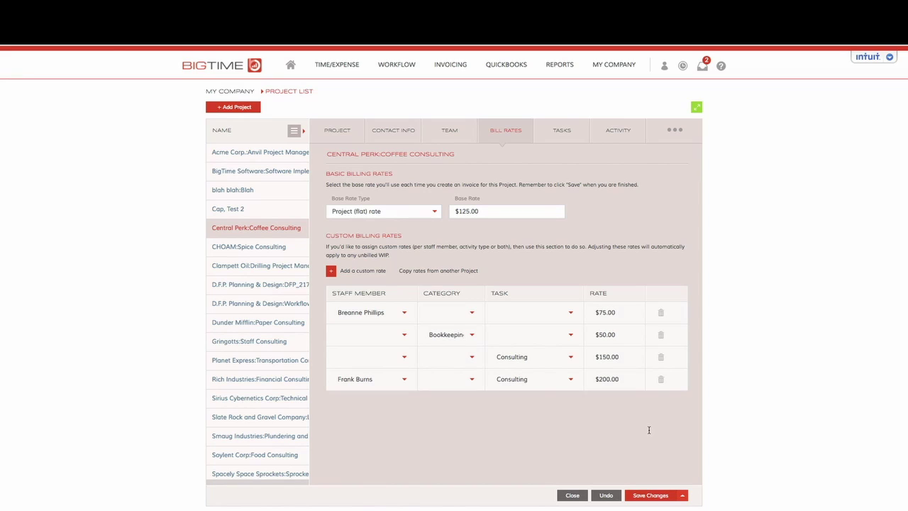
click(657, 497)
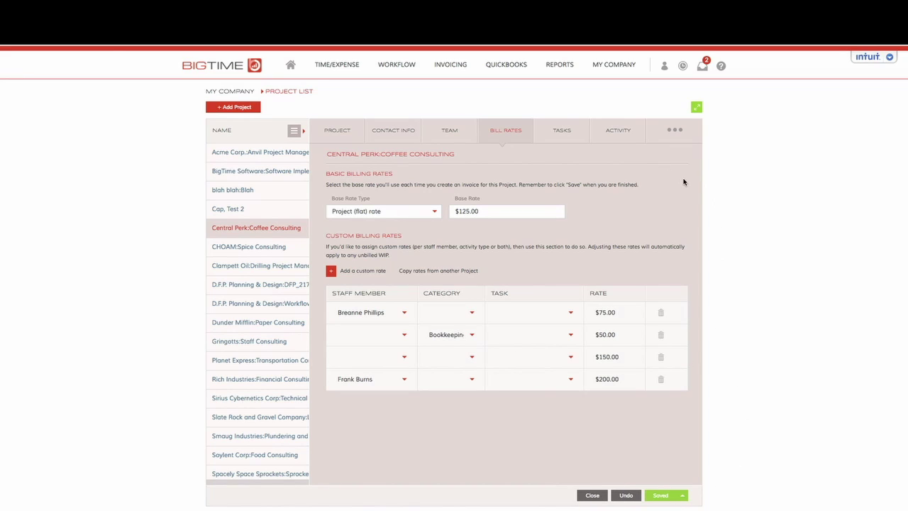